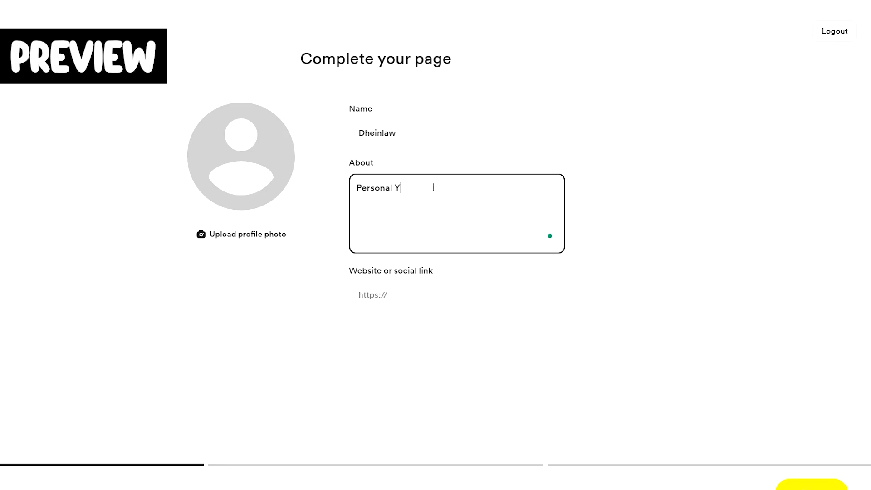
text(ouTube Channel)
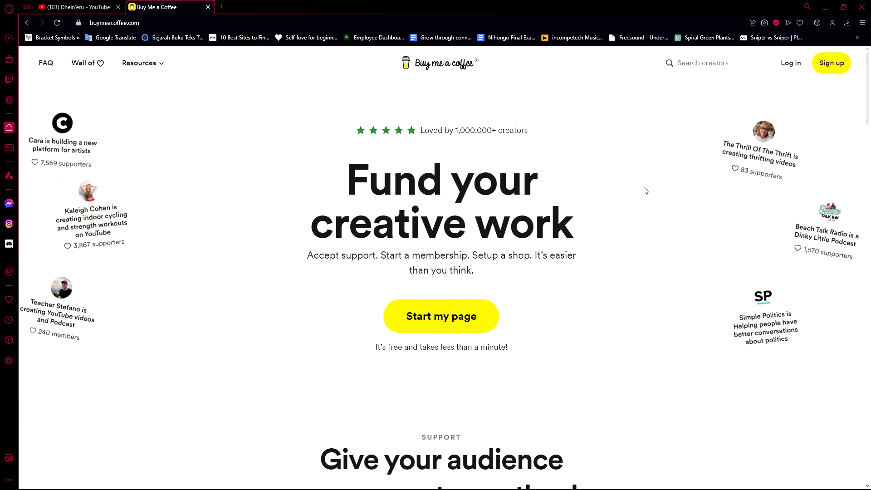
click(832, 66)
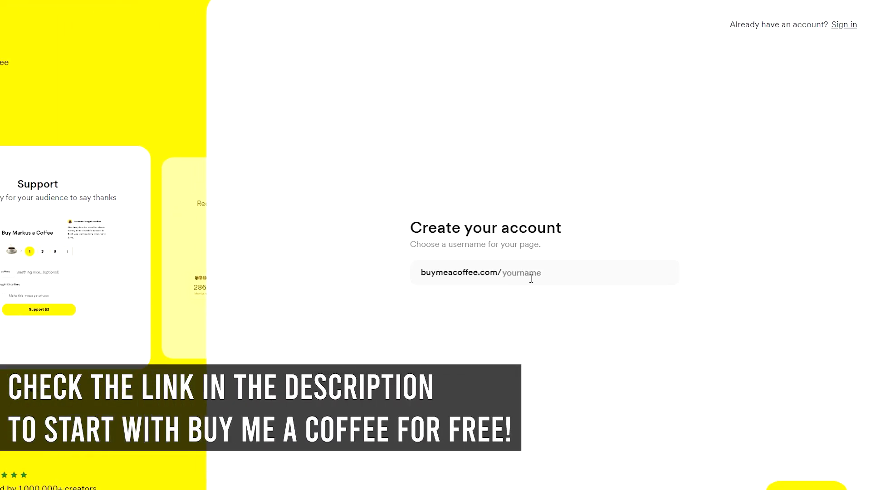
click(525, 281)
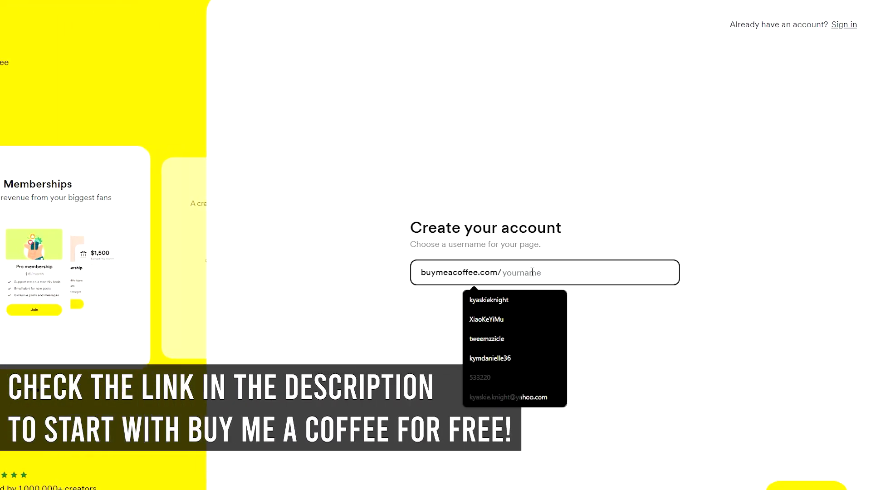
text(tweemzzicl)
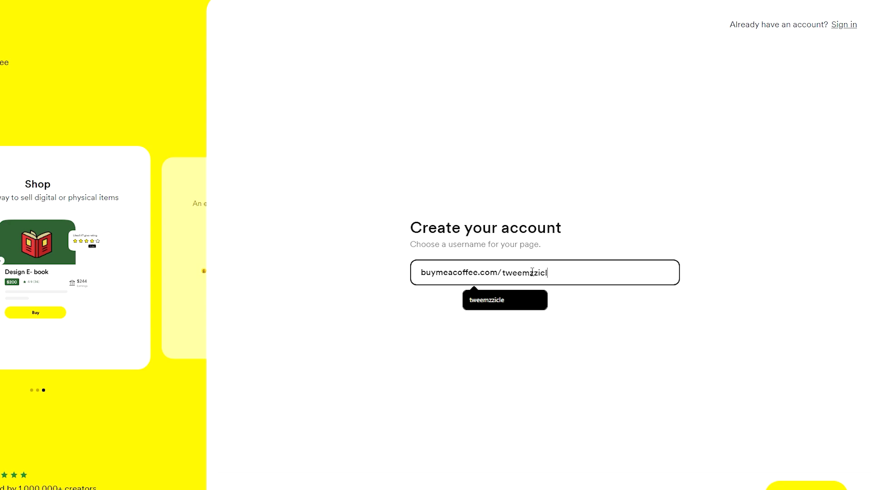
text(e)
drag(553, 272, 502, 273)
text(dh)
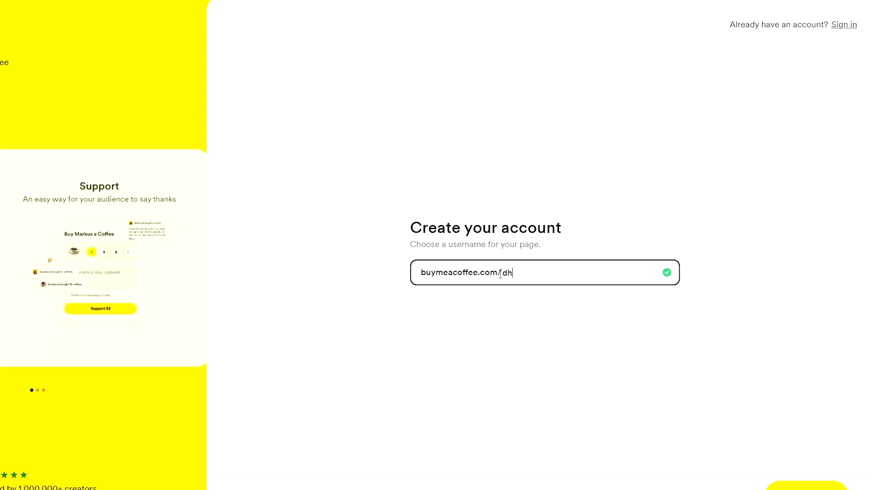
text(einlaw)
click(681, 401)
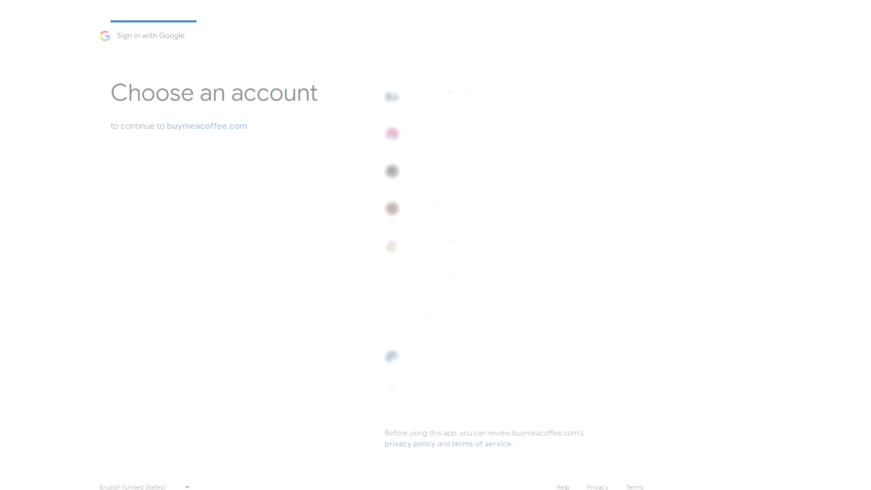
click(505, 314)
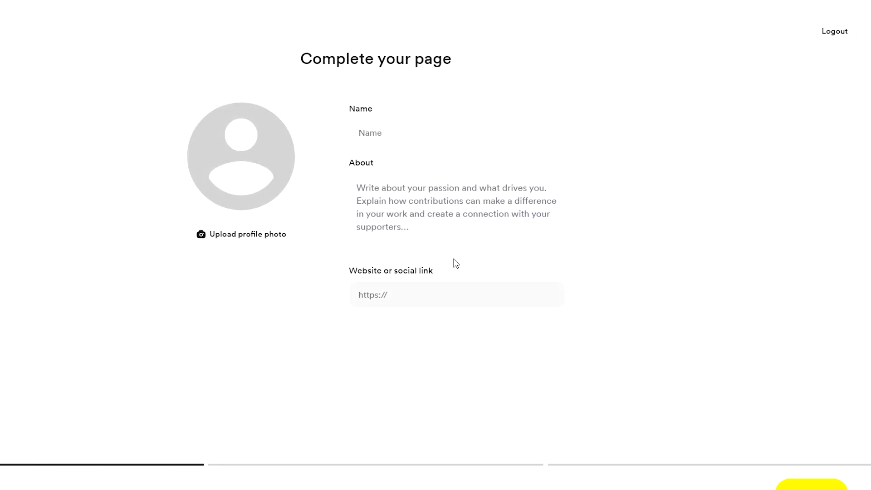
Enter the name Dheinlaw, a Personal YouTube Channel description and the YouTube channel link.
click(443, 134)
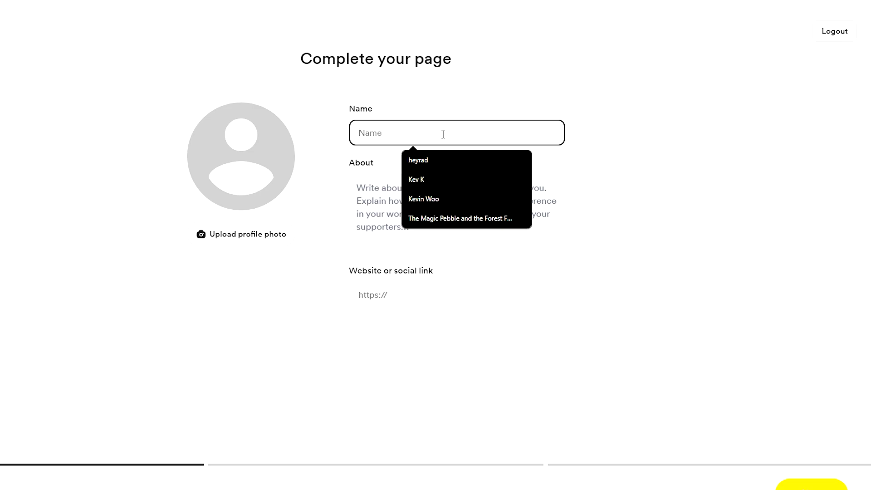
text(Dheinlaw)
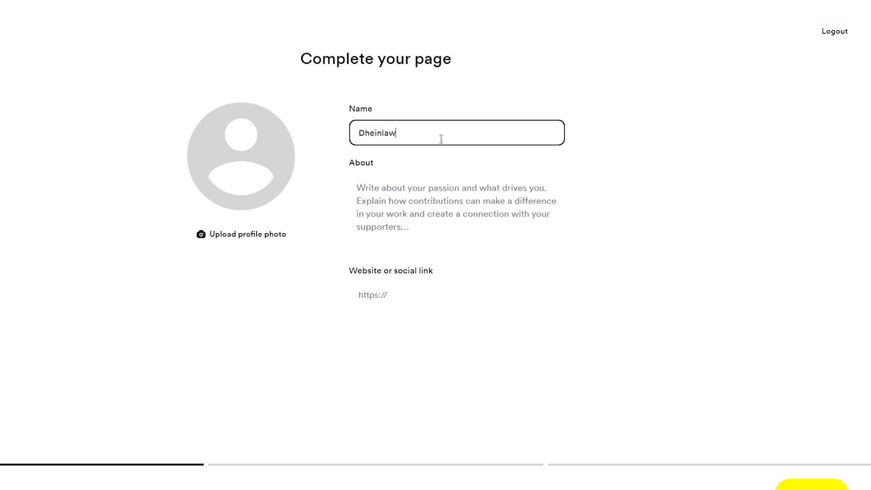
click(433, 198)
text(Yeal)
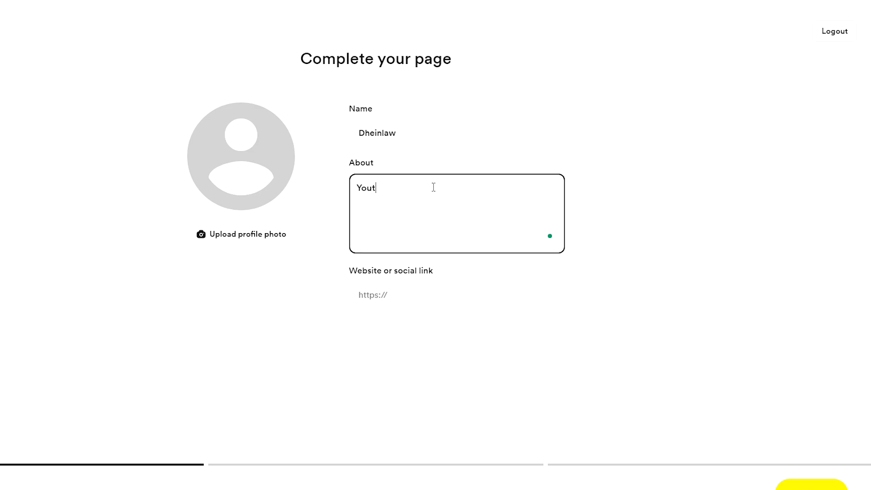
key(BackSpace)
key(BackSpace)
key(BackSpace)
text(Personal C)
key(BackSpace)
text(YouTube Cha)
text(nnel)
click(480, 299)
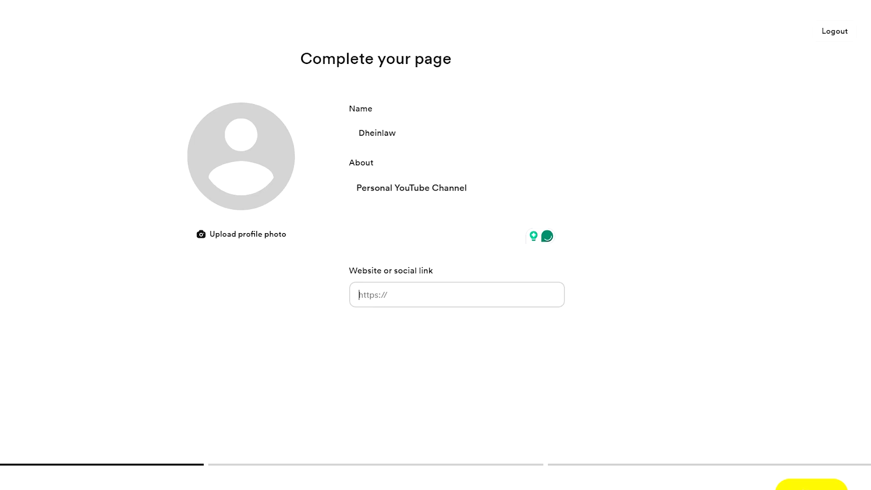
text(https://www.youtube.com/@dheinlaw)
click(695, 435)
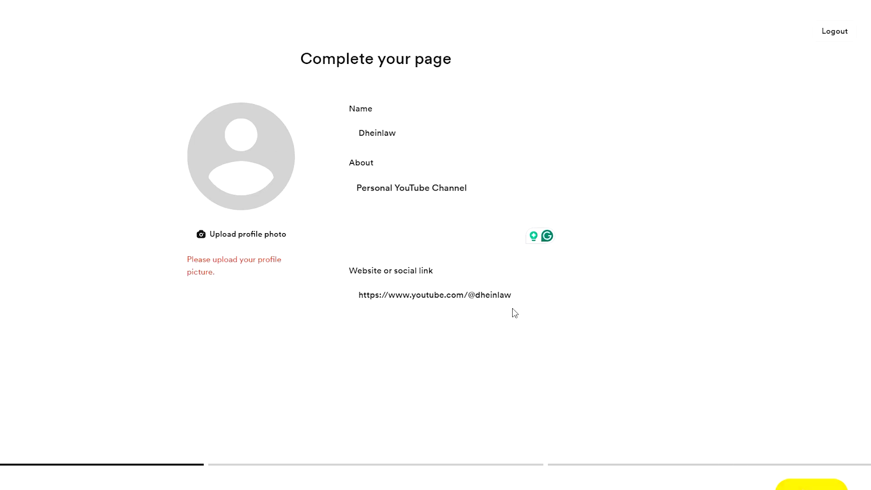
Upload a forest image as the profile photo and submit the page details.
click(252, 235)
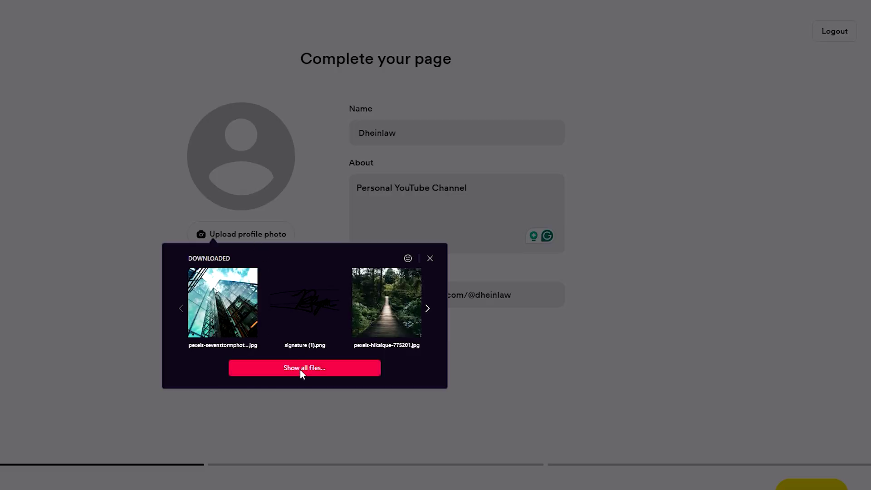
click(373, 301)
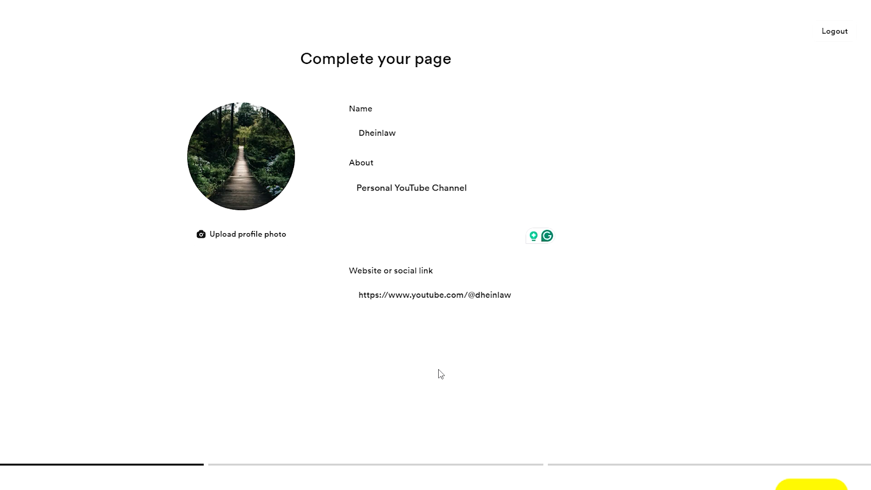
key(Return)
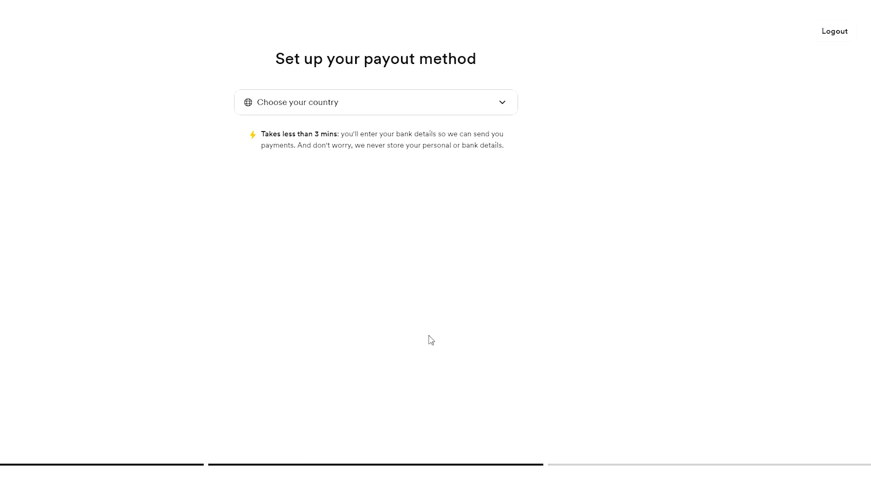
Set the payout country to Philippines and enter the bank details to take the page live.
click(373, 110)
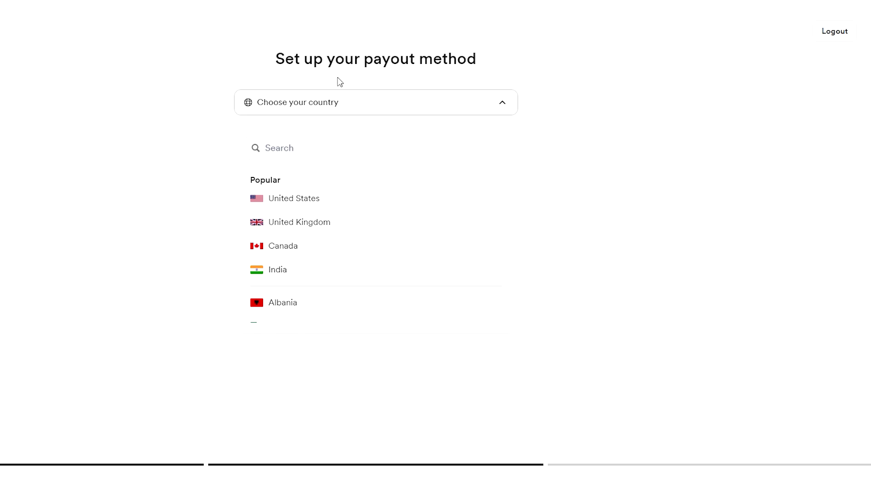
click(334, 108)
scroll(341, 232, down, 3)
click(336, 148)
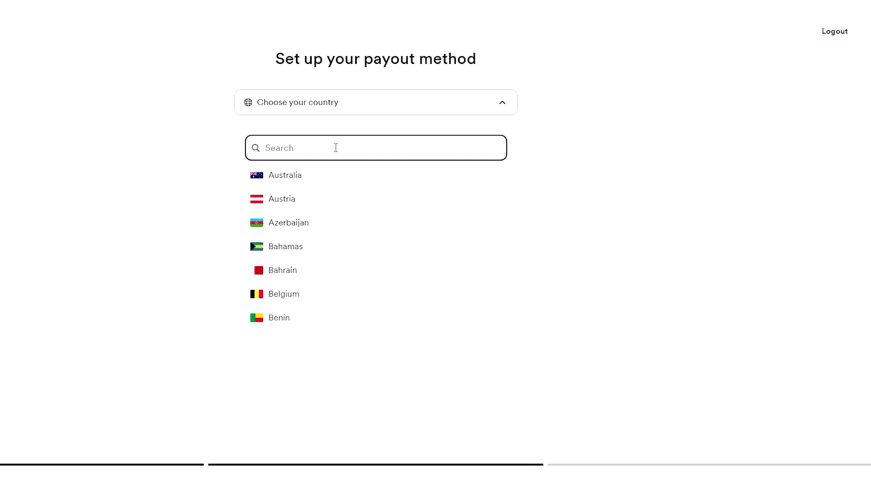
text(phil)
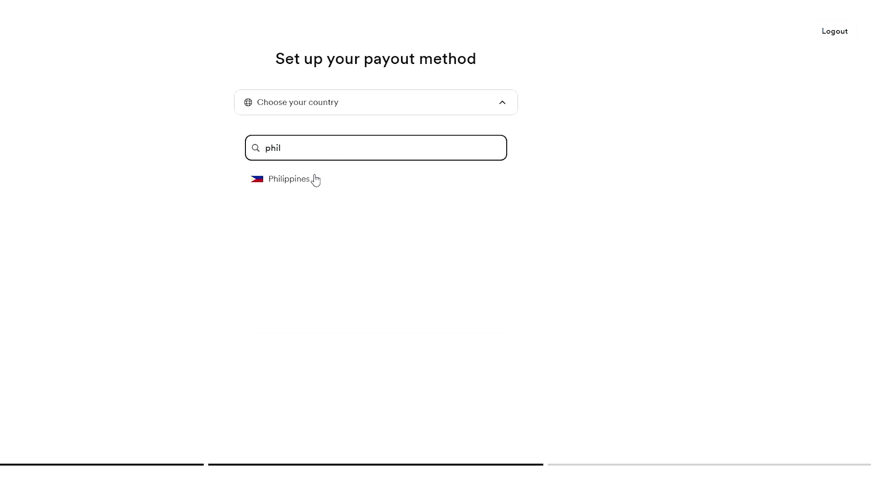
click(315, 180)
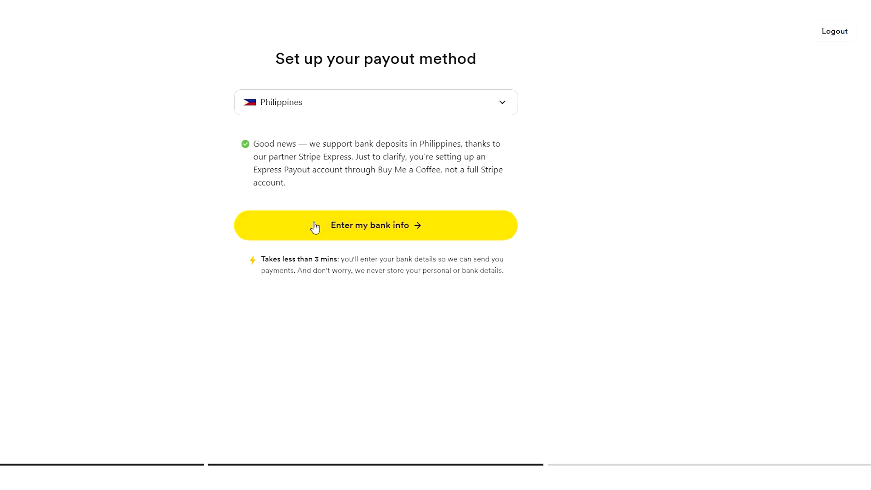
click(467, 225)
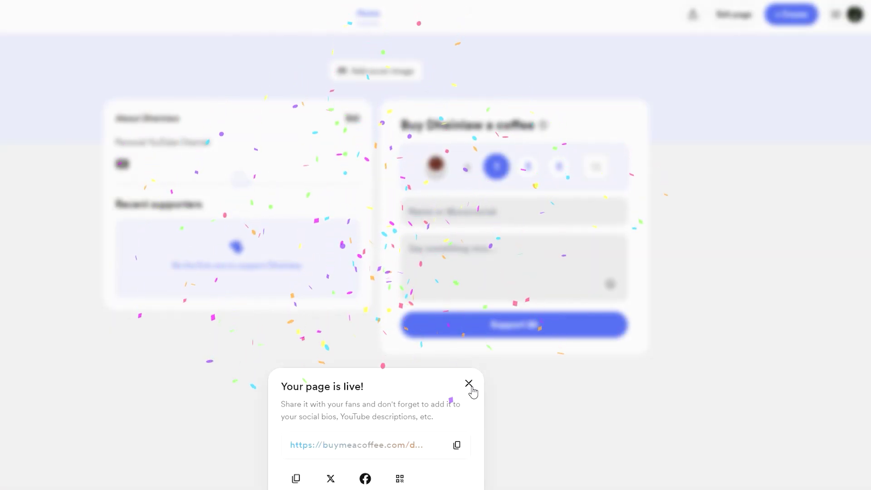
Dismiss the live popup and copy the dheinlaw page link from My account settings.
click(469, 384)
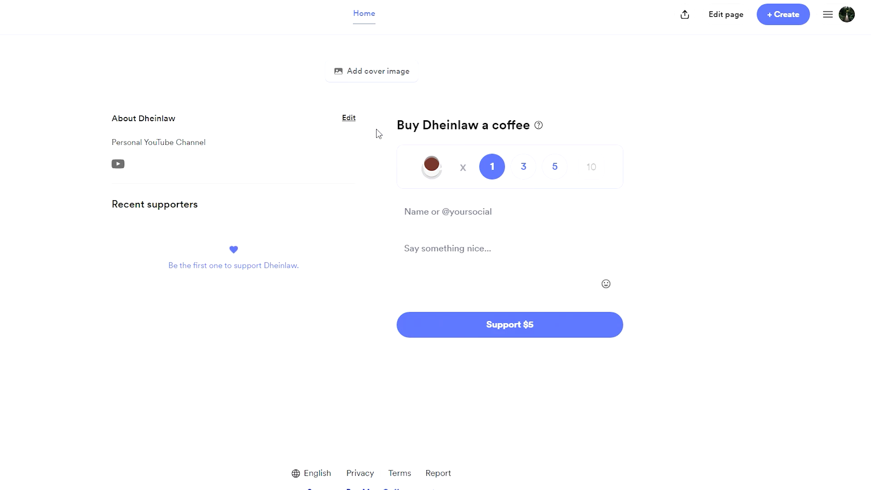
click(847, 15)
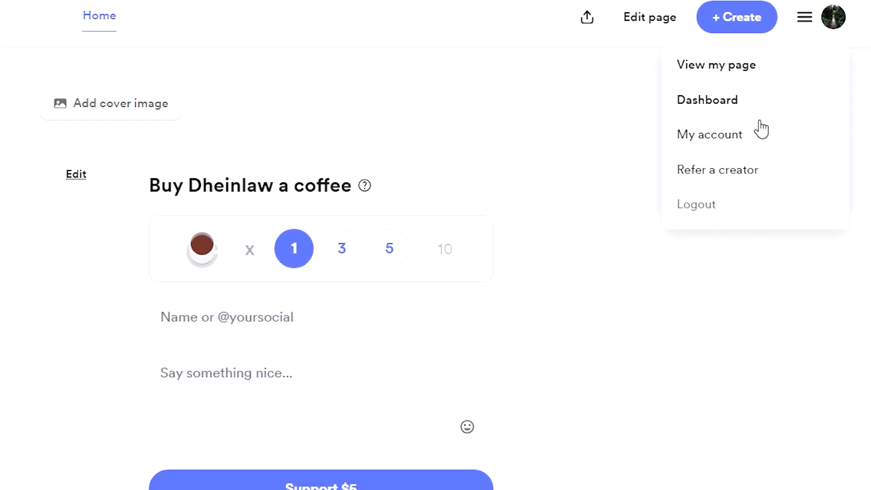
click(723, 140)
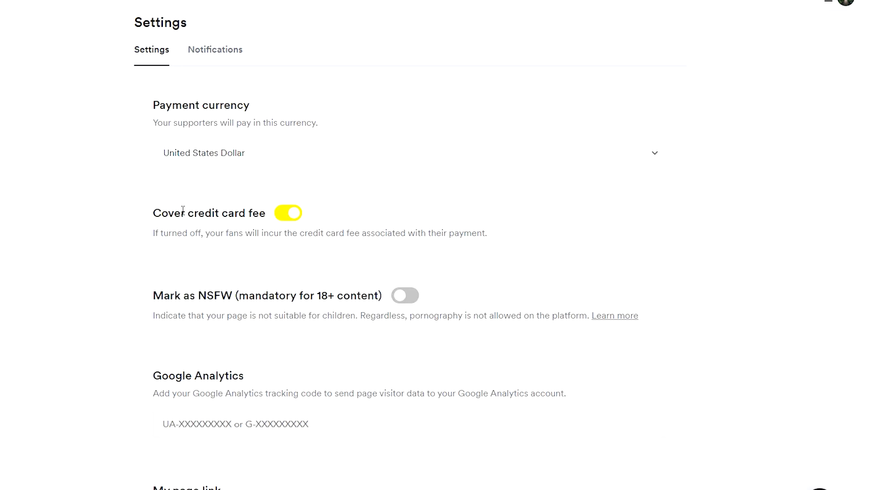
scroll(205, 238, down, 3)
scroll(224, 244, down, 3)
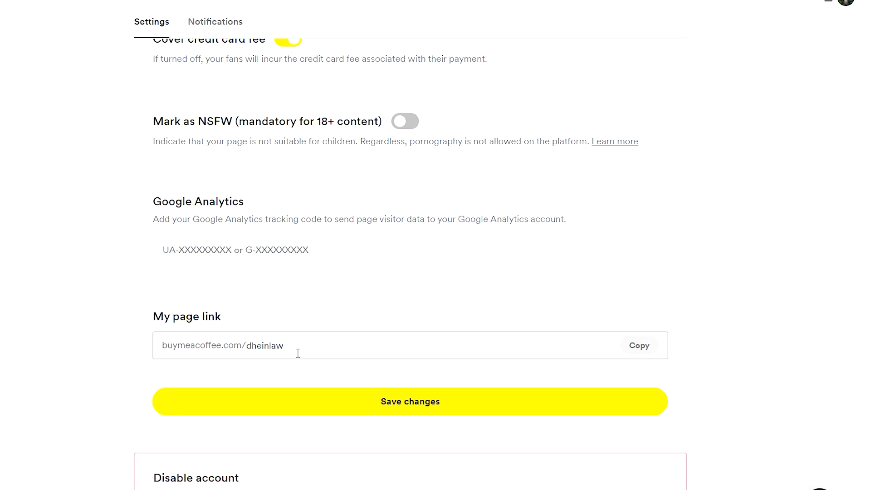
click(639, 346)
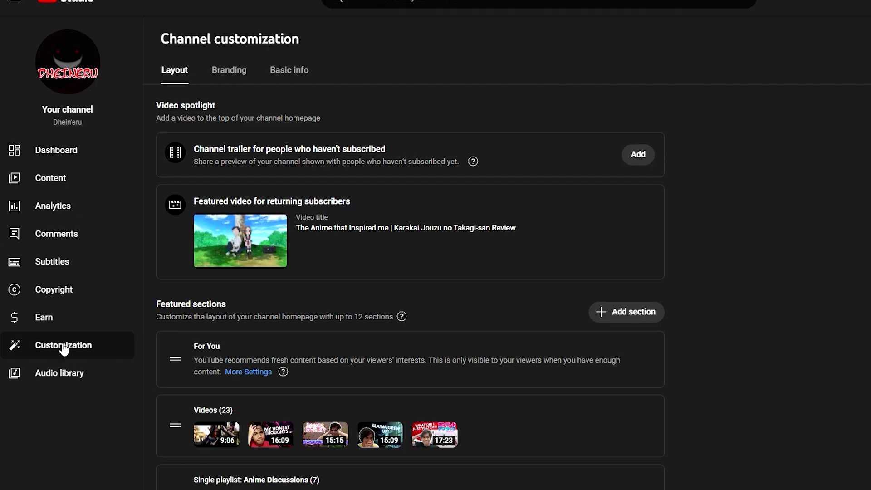
scroll(283, 116, down, 3)
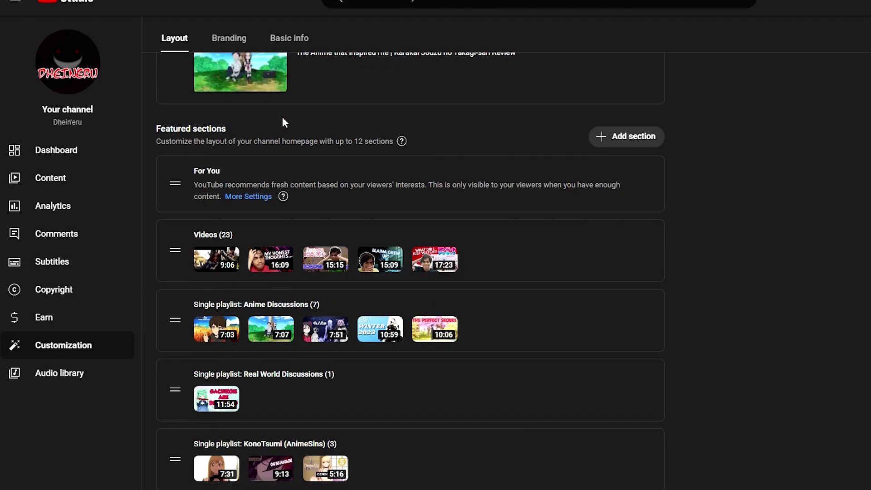
scroll(283, 116, up, 3)
Add a 'Buy me a Coffee' link to buymeacoffee.com/dheinlaw in Basic info and publish.
click(285, 69)
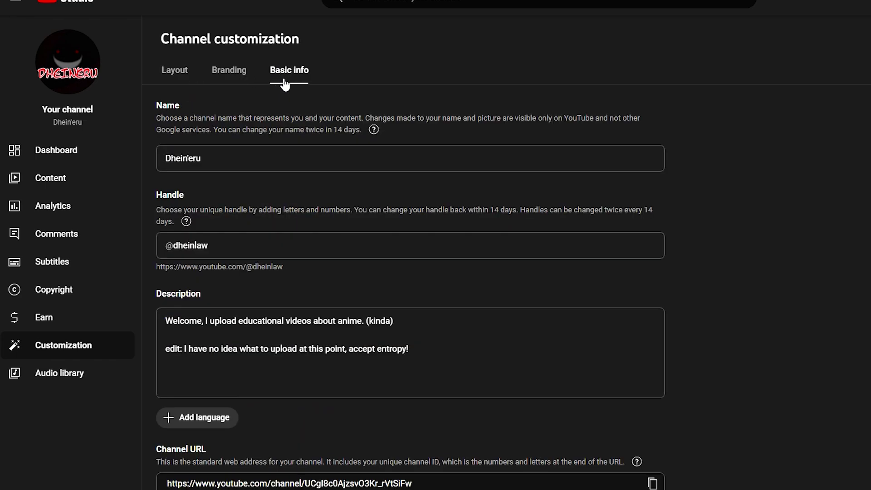
scroll(279, 136, down, 5)
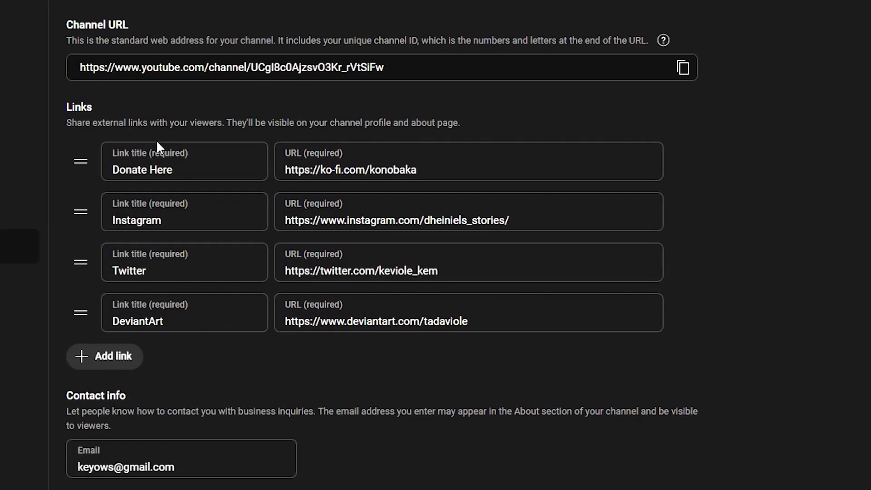
click(109, 356)
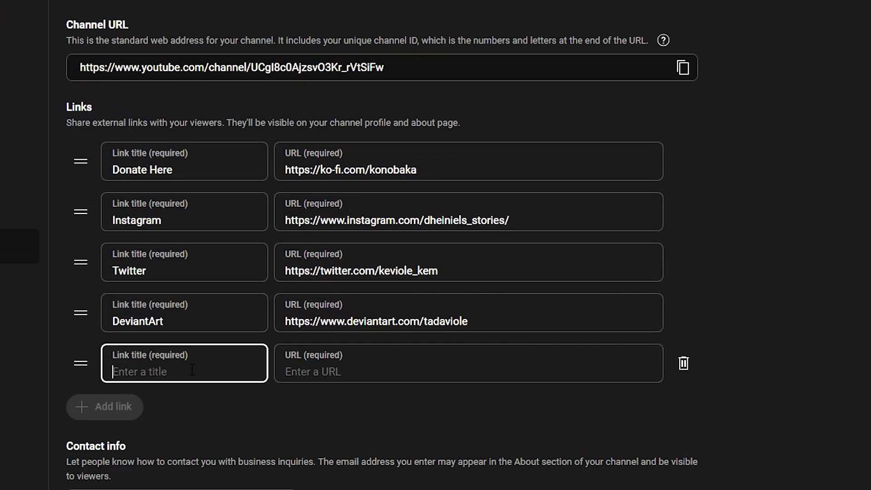
text(bUYE)
key(BackSpace)
key(BackSpace)
key(BackSpace)
key(BackSpace)
text(Buy me a Coff)
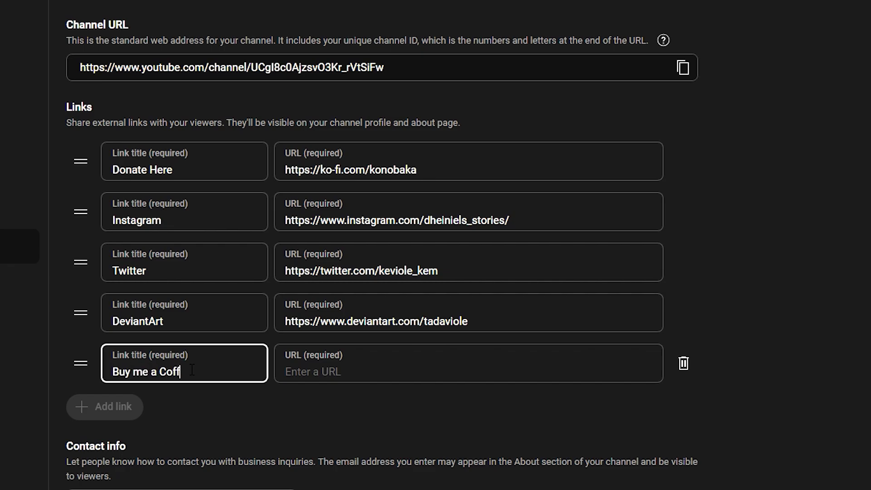
text(ee)
key(Tab)
key(ctrl+v)
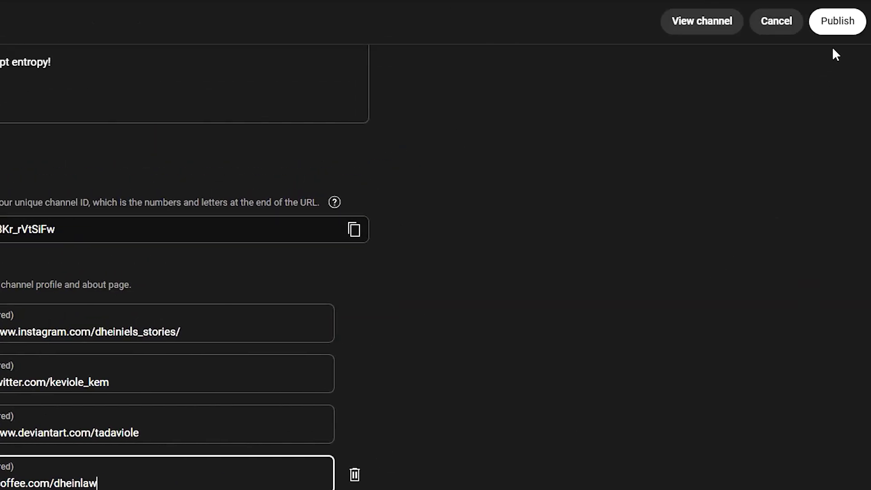
click(838, 21)
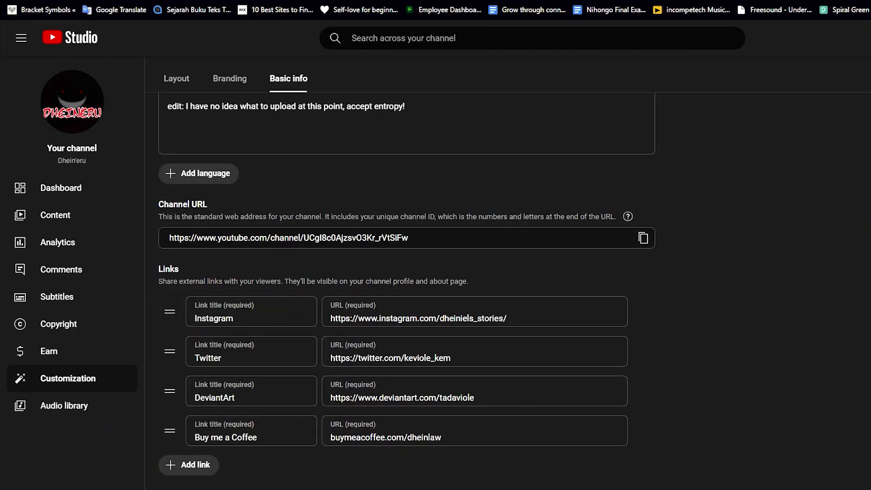
scroll(659, 288, up, 5)
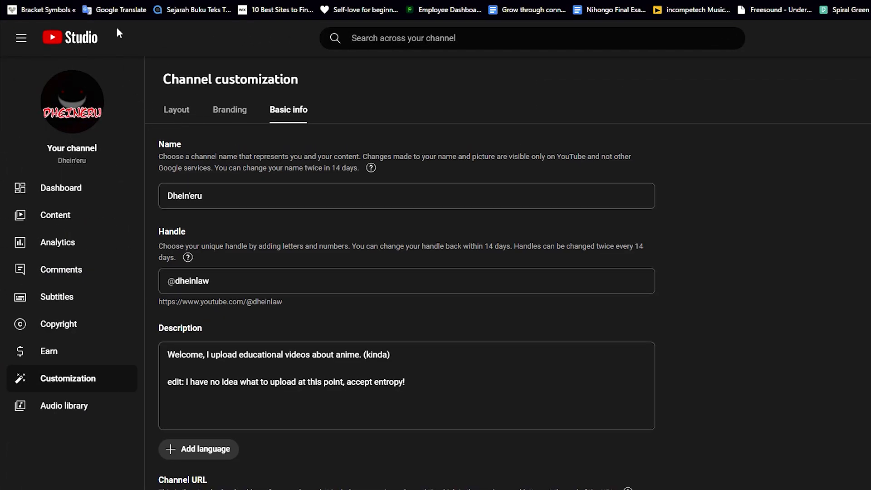
Switch to the public channel page and open its About panel with all links.
key(ctrl+Tab)
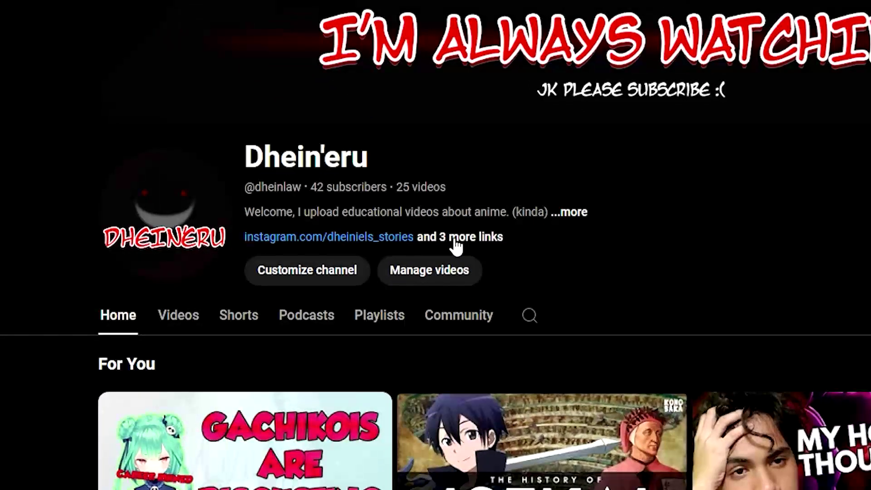
click(476, 247)
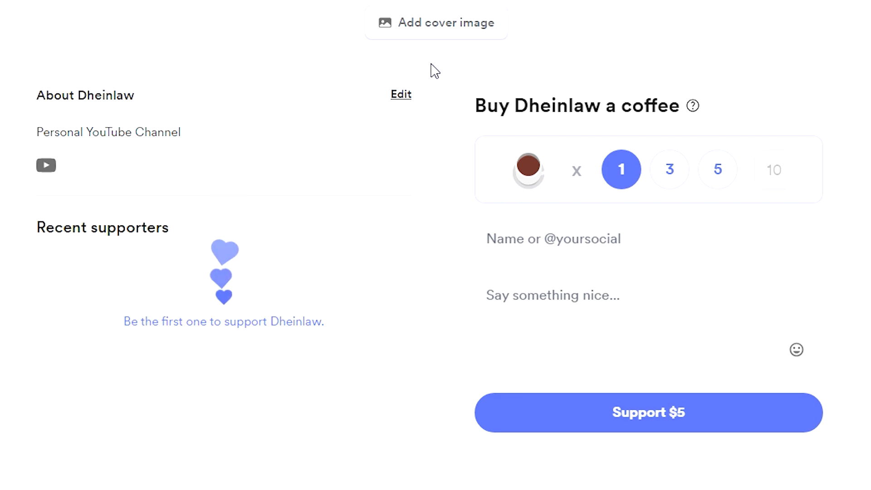
Try the 3, 1 and custom coffee amounts, settling on five coffees for $25.
click(670, 174)
click(630, 172)
click(718, 170)
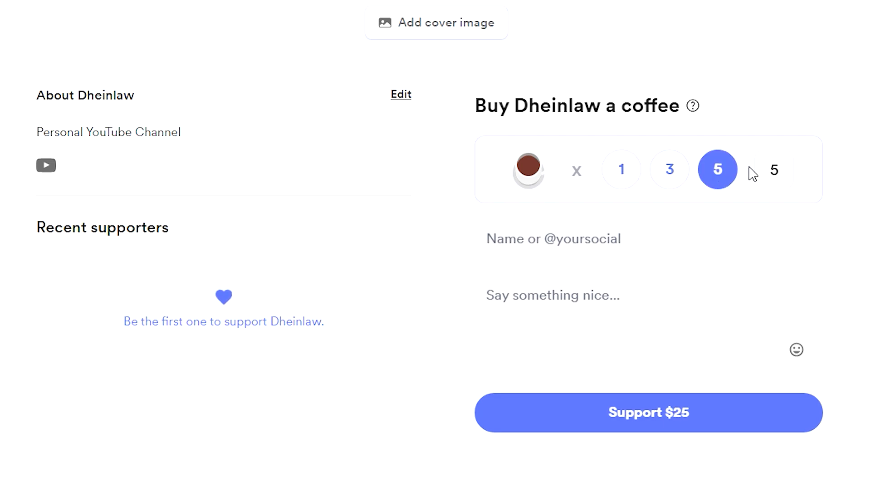
click(768, 170)
text(164)
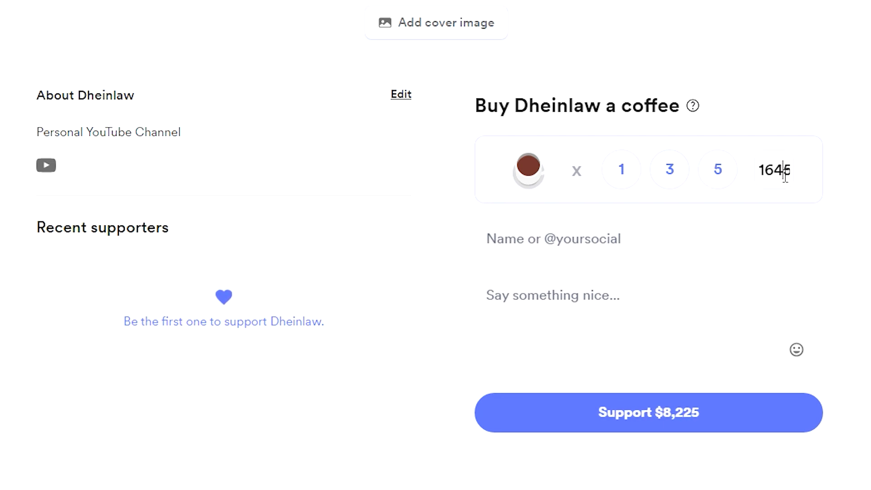
key(BackSpace)
key(BackSpace)
key(BackSpace)
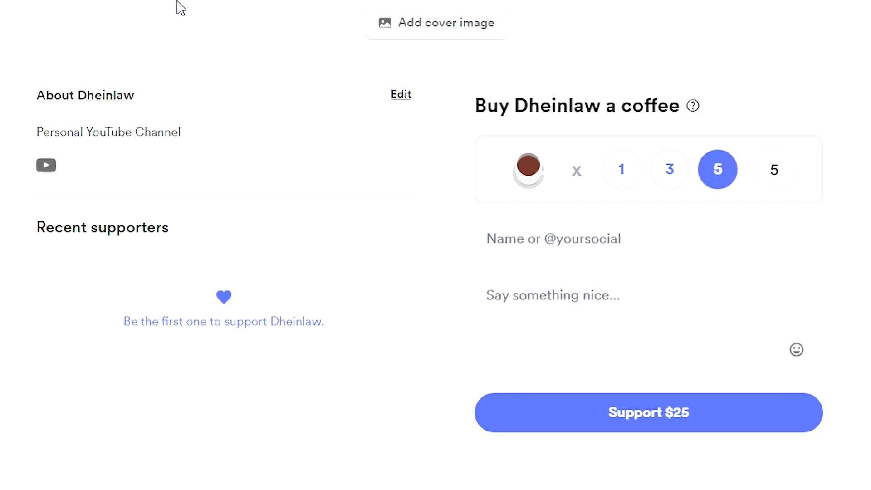